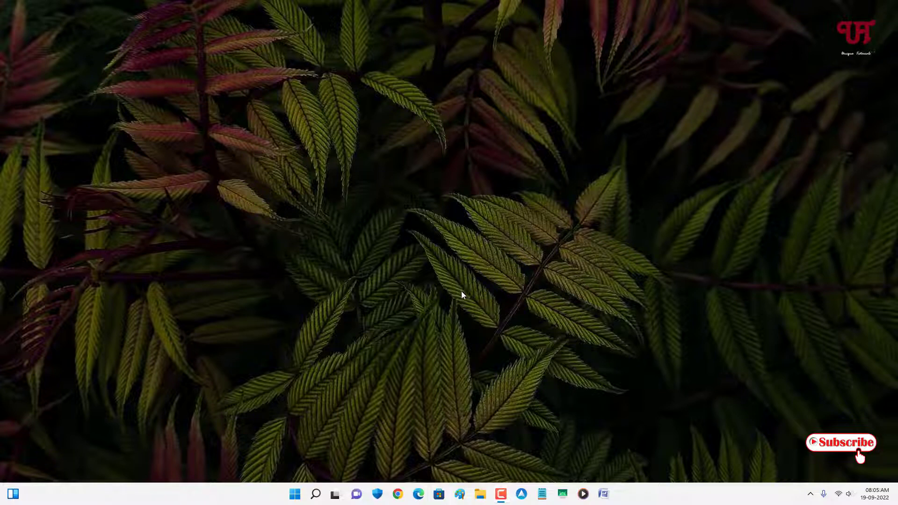
# Open File Explorer at This PC and open the Local Disk (C:) drive.
pyautogui.click(480, 495)
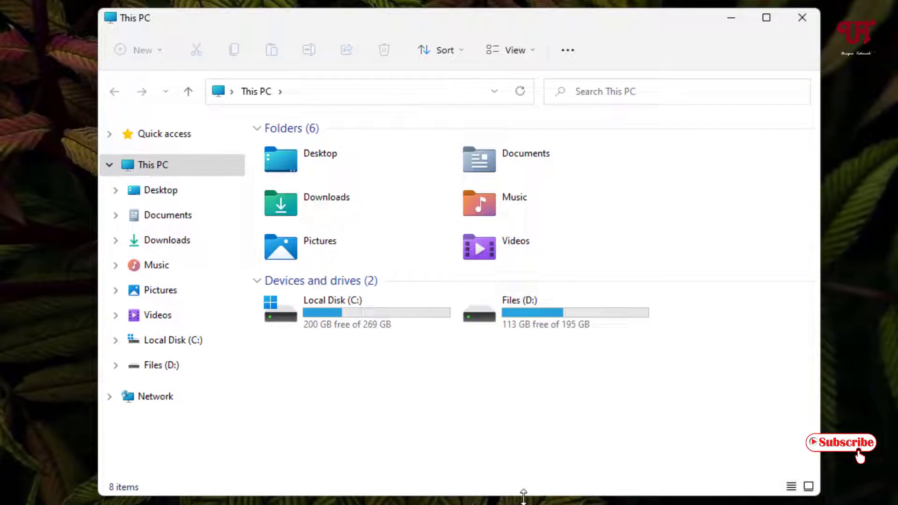
pyautogui.doubleClick(341, 321)
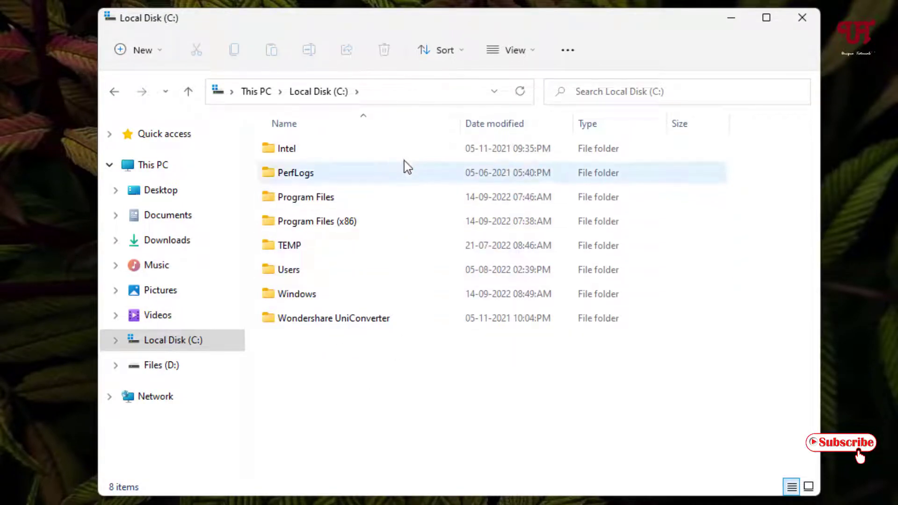
# Replace C:\ in the address bar with cmd to launch Command Prompt at C:\.
pyautogui.click(403, 92)
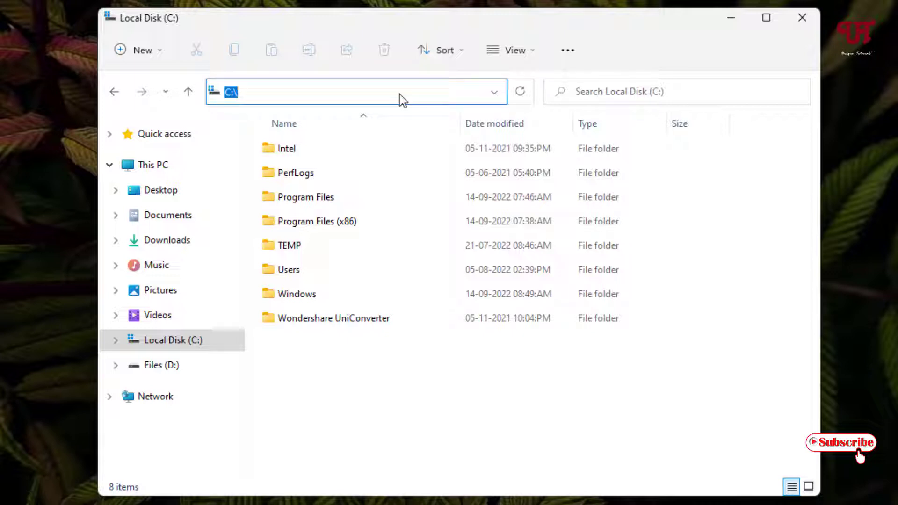
pyautogui.write('c')
pyautogui.write('md')
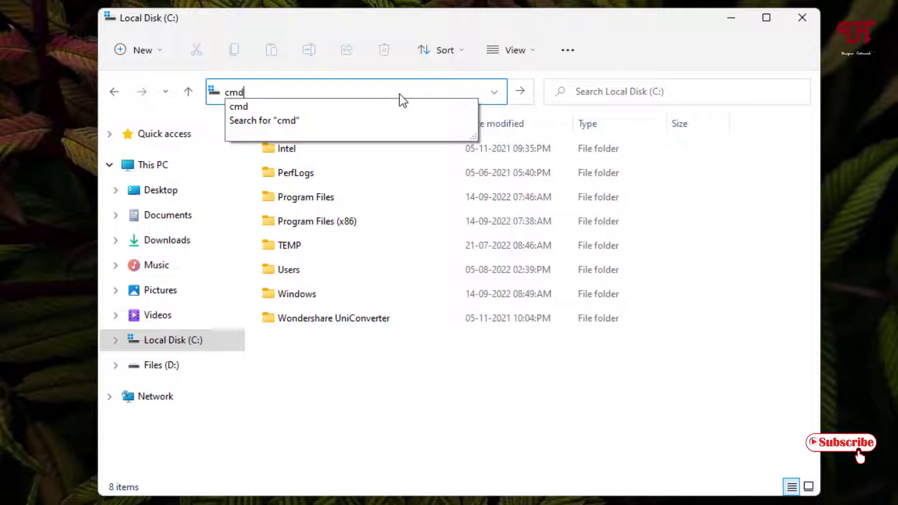
pyautogui.press('Return')
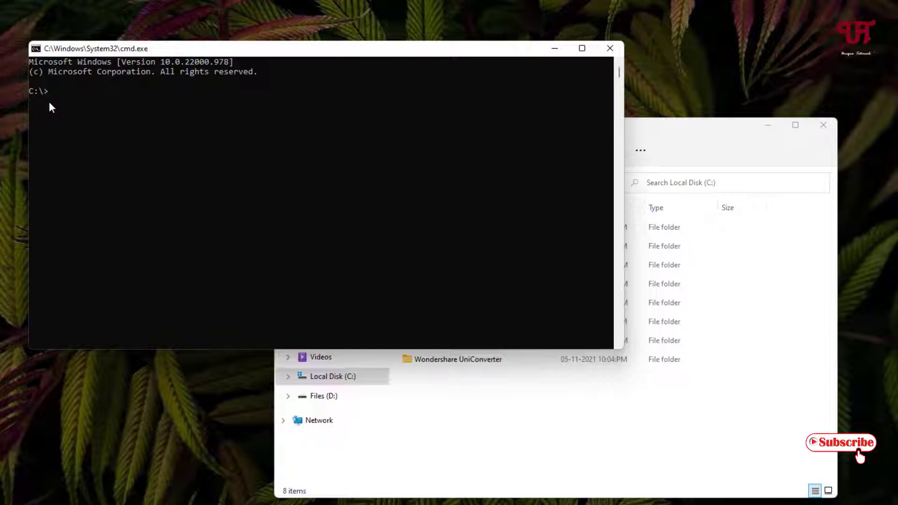
# Close the cmd.exe window that opened at C:\.
pyautogui.click(605, 47)
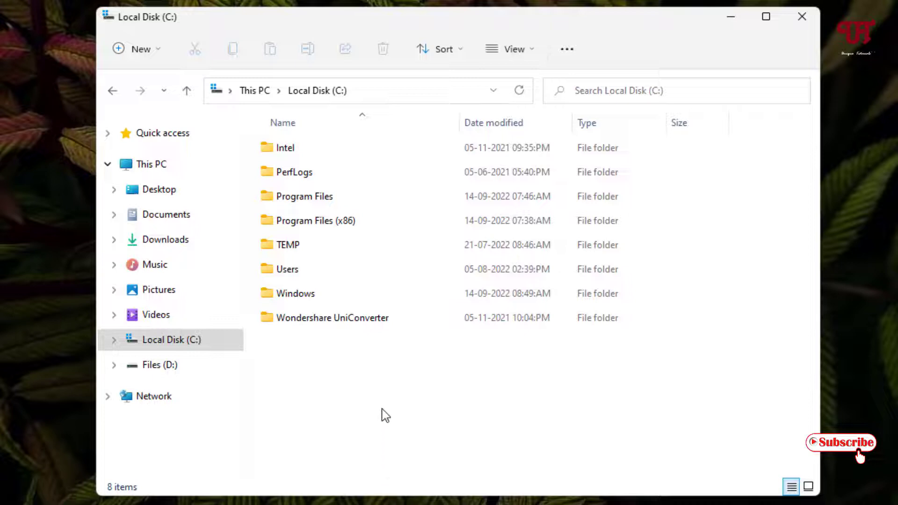
# Open the Windows folder from the Local Disk (C:) file list.
pyautogui.doubleClick(302, 298)
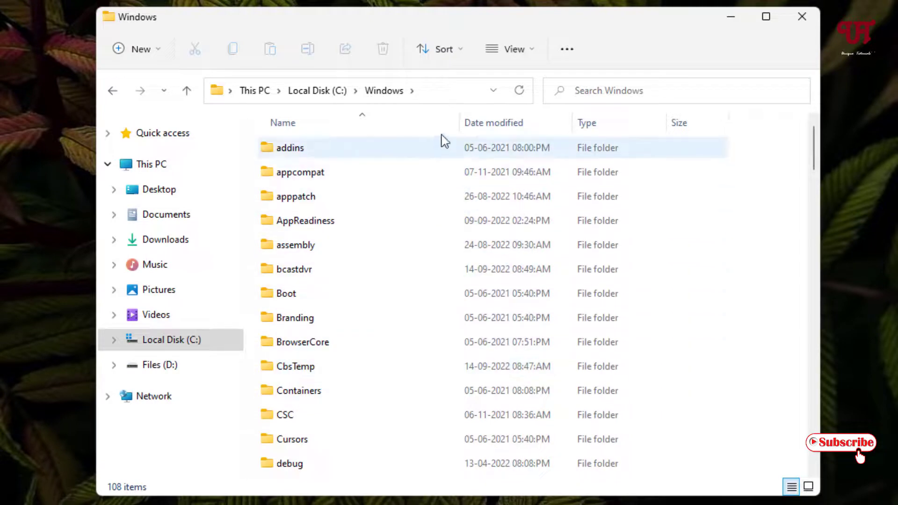
# Replace C:\Windows in the address bar with cmd to launch Command Prompt there.
pyautogui.click(436, 96)
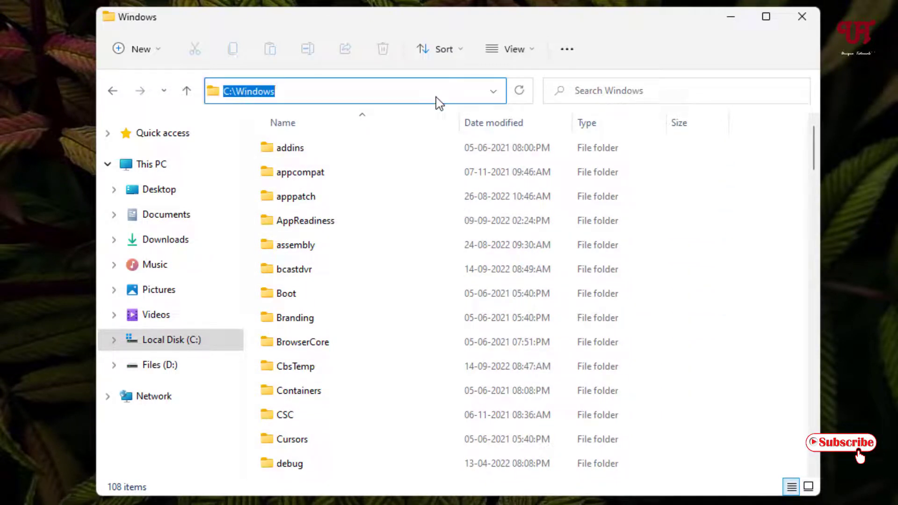
pyautogui.write('c')
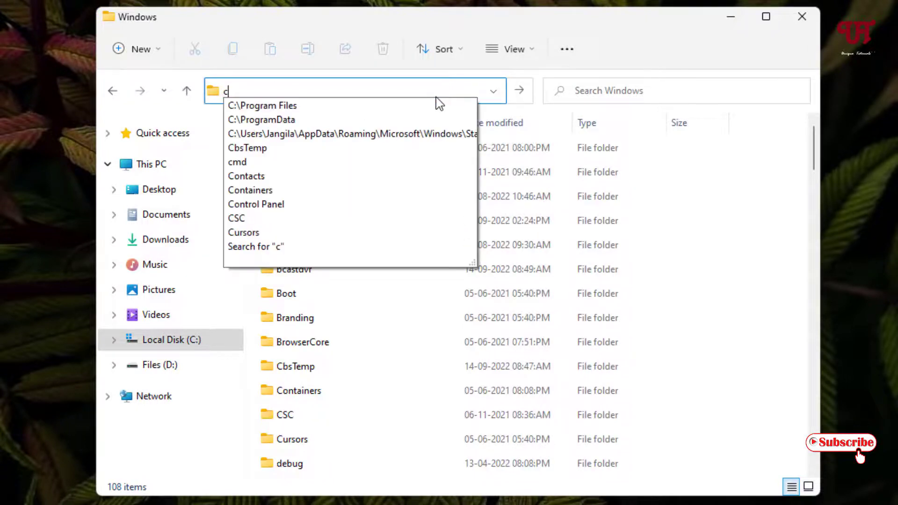
pyautogui.write('md')
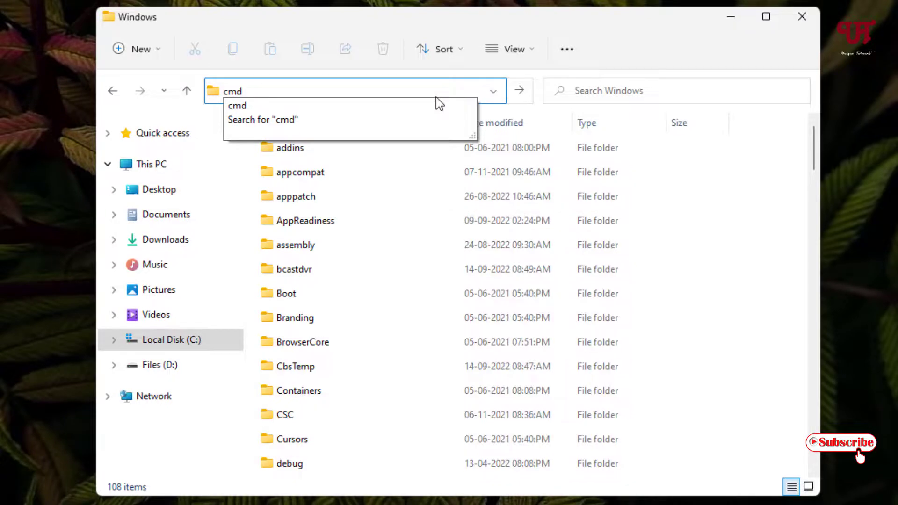
pyautogui.press('Return')
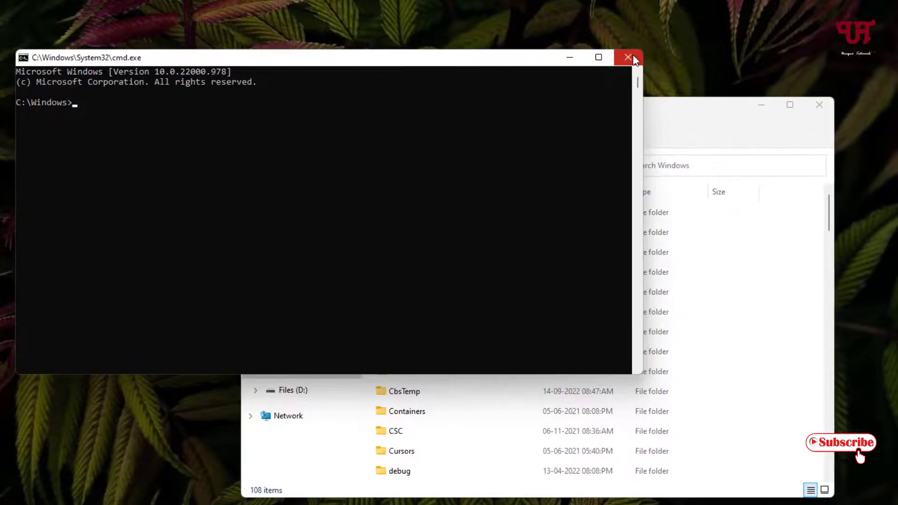
# Close the cmd.exe window that opened at C:\Windows.
pyautogui.click(629, 59)
# Go back twice to This PC, clear the selection, and close File Explorer.
pyautogui.click(119, 94)
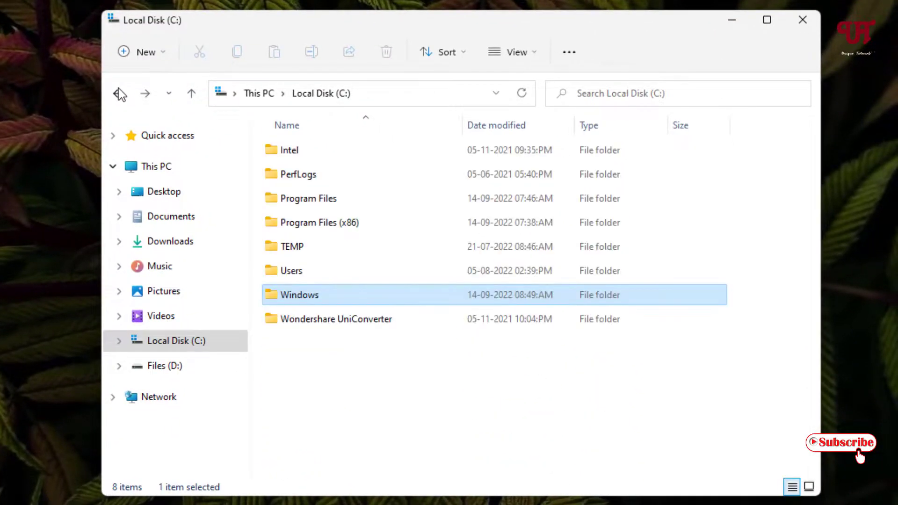
pyautogui.click(119, 93)
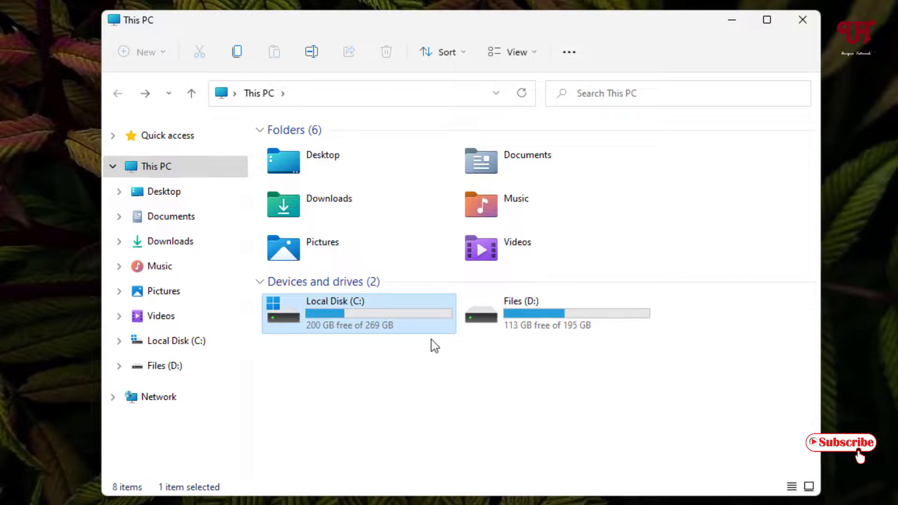
pyautogui.click(364, 357)
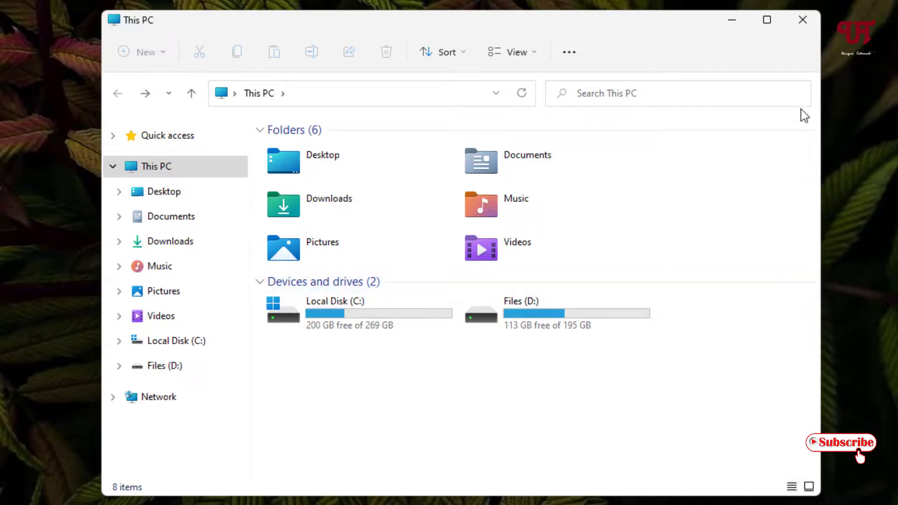
pyautogui.click(802, 23)
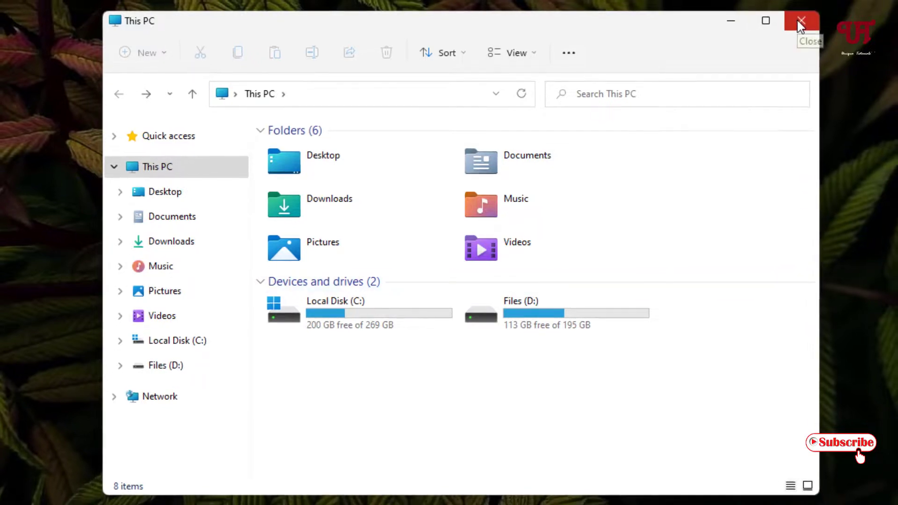